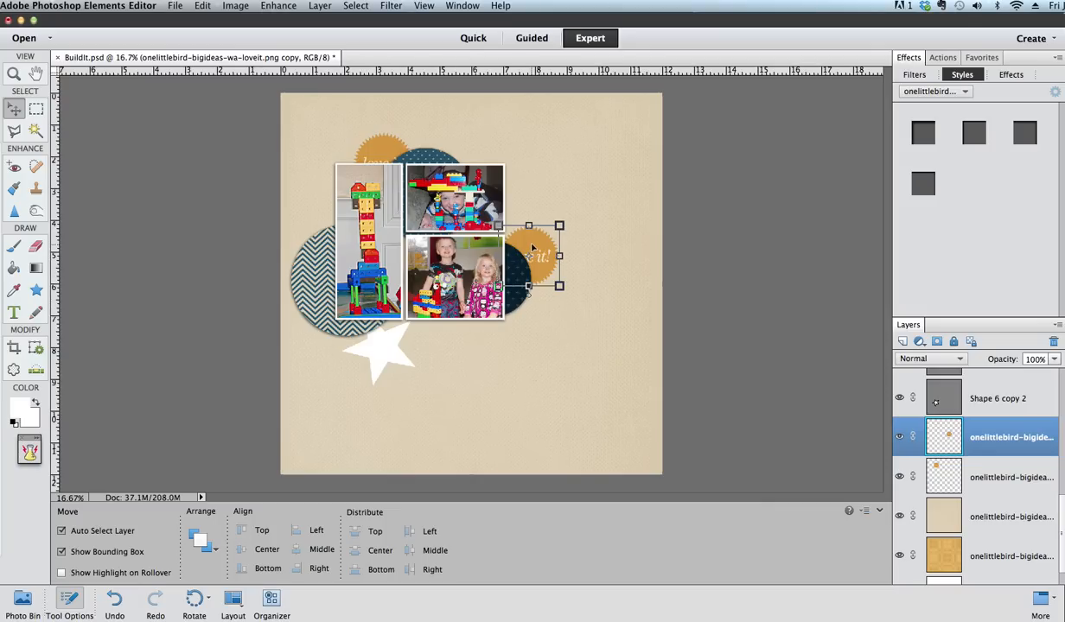
Identify the layers of the upper badge and the star, and view the Star tool's options.
{"action": "left_click", "coordinate": [369, 157]}
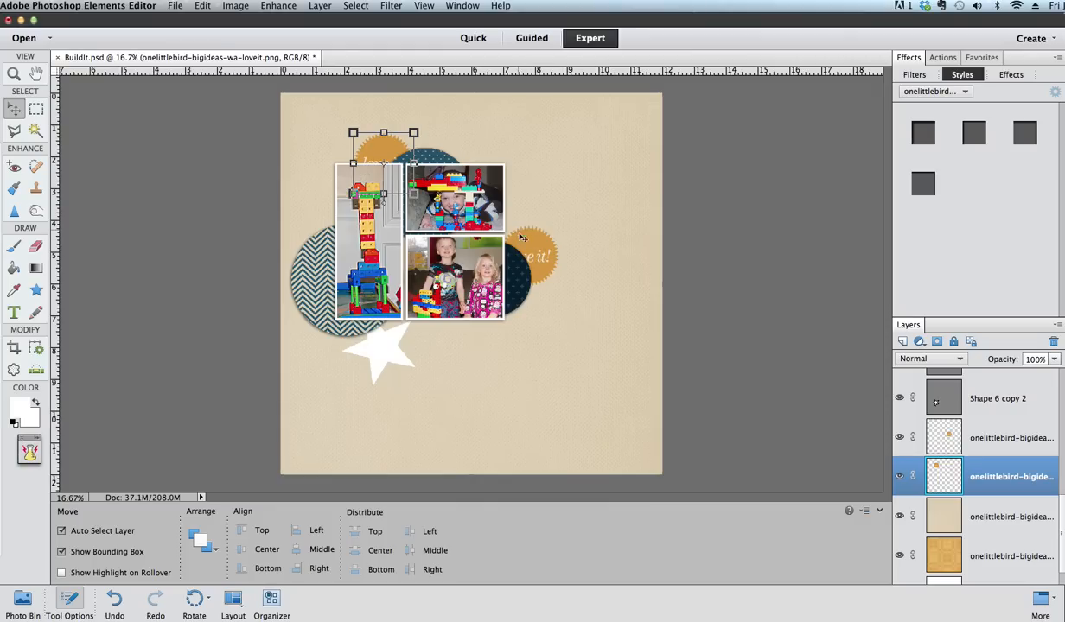
{"action": "left_click", "coordinate": [379, 350]}
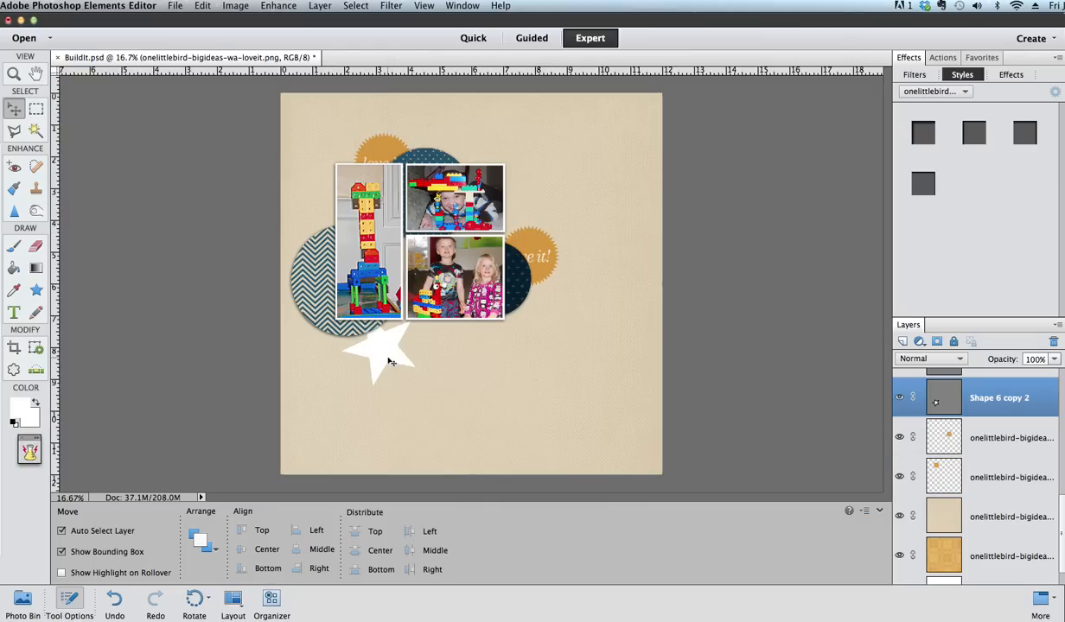
{"action": "left_click", "coordinate": [35, 292]}
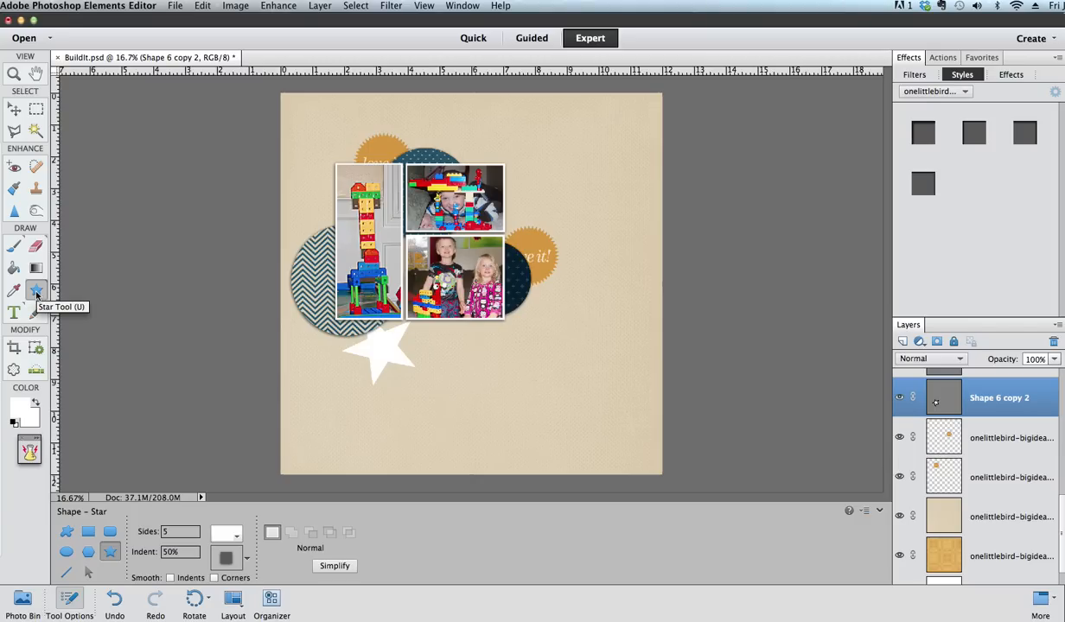
{"action": "left_click", "coordinate": [14, 108]}
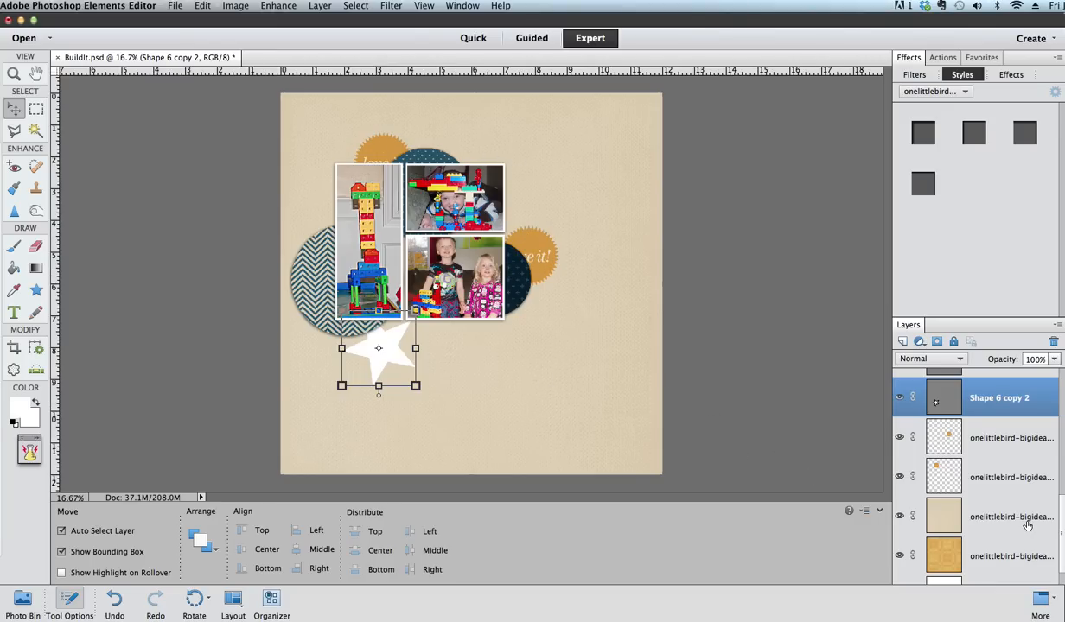
Hide the cream onelittlebird-bigideas-paper08 background layer to view the paper beneath it, and show it again.
{"action": "left_click", "coordinate": [987, 518]}
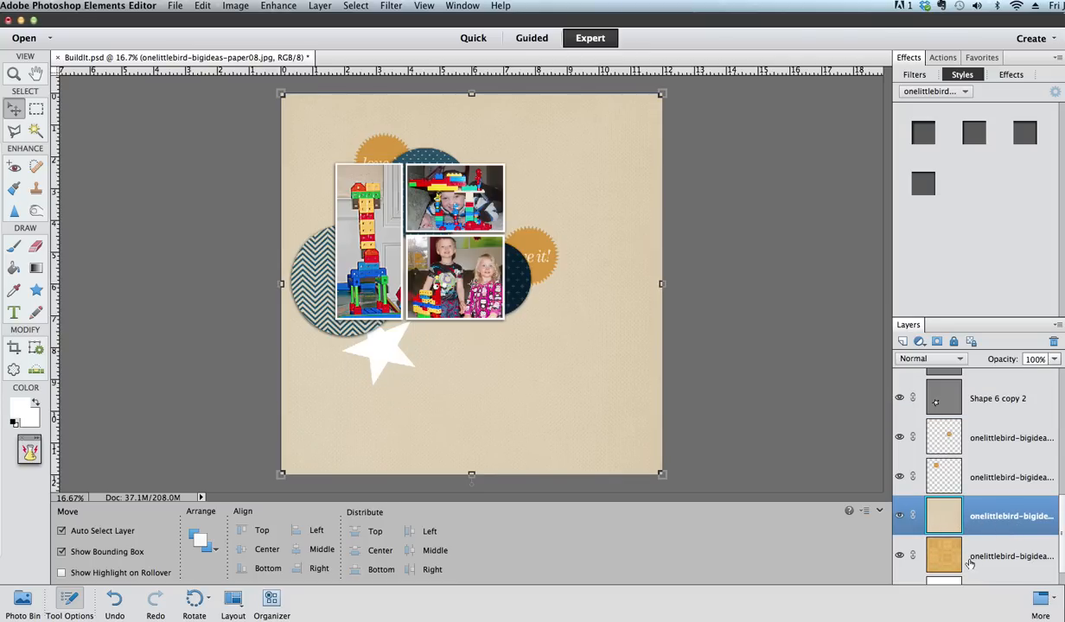
{"action": "left_click", "coordinate": [899, 519]}
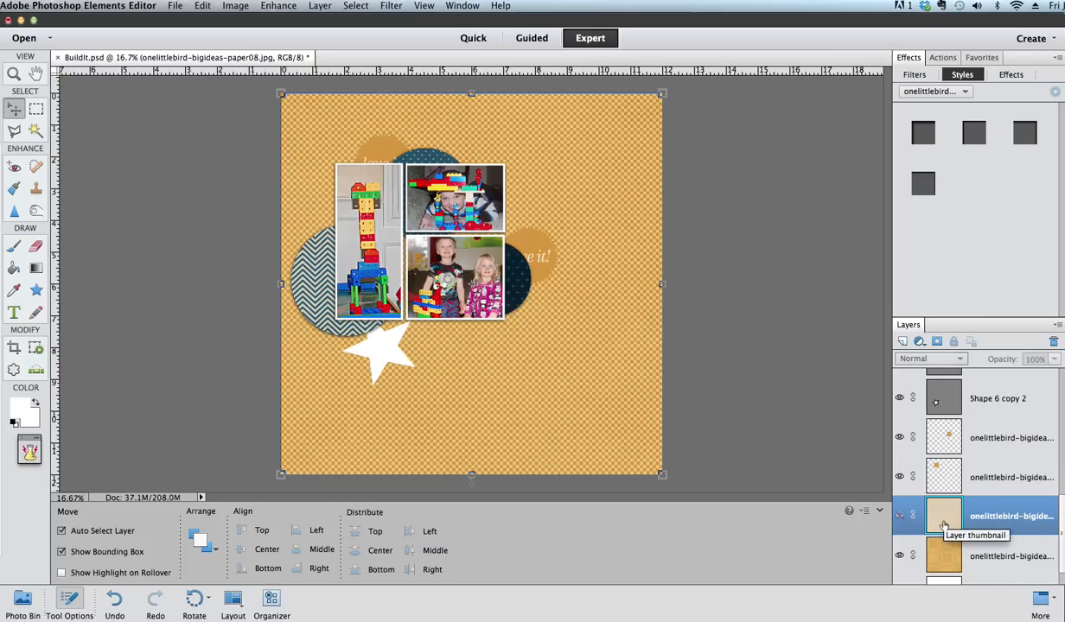
{"action": "left_click", "coordinate": [900, 518]}
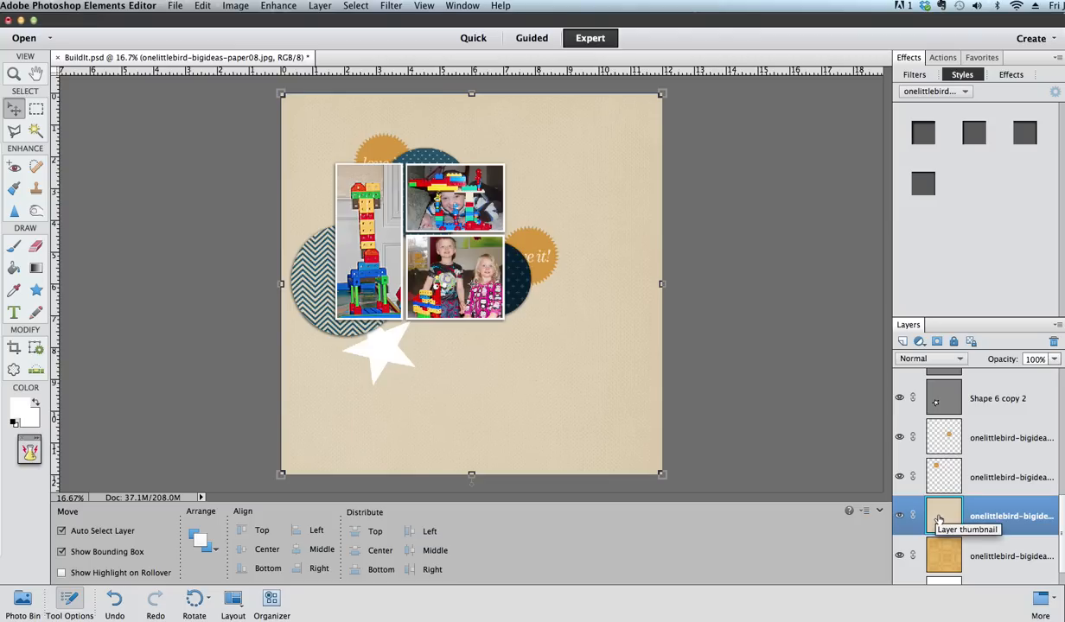
Select the upper badge's layer and view the Inner Shadows styles, returning to the onelittlebird-cutoutlikeme style set.
{"action": "left_click", "coordinate": [949, 476]}
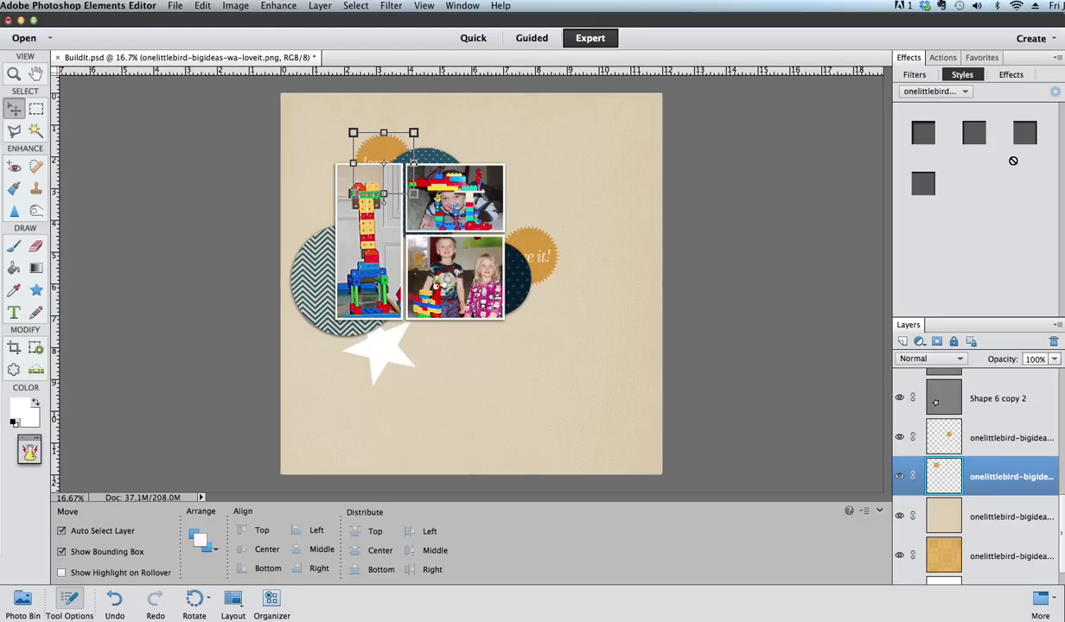
{"action": "left_click", "coordinate": [966, 91]}
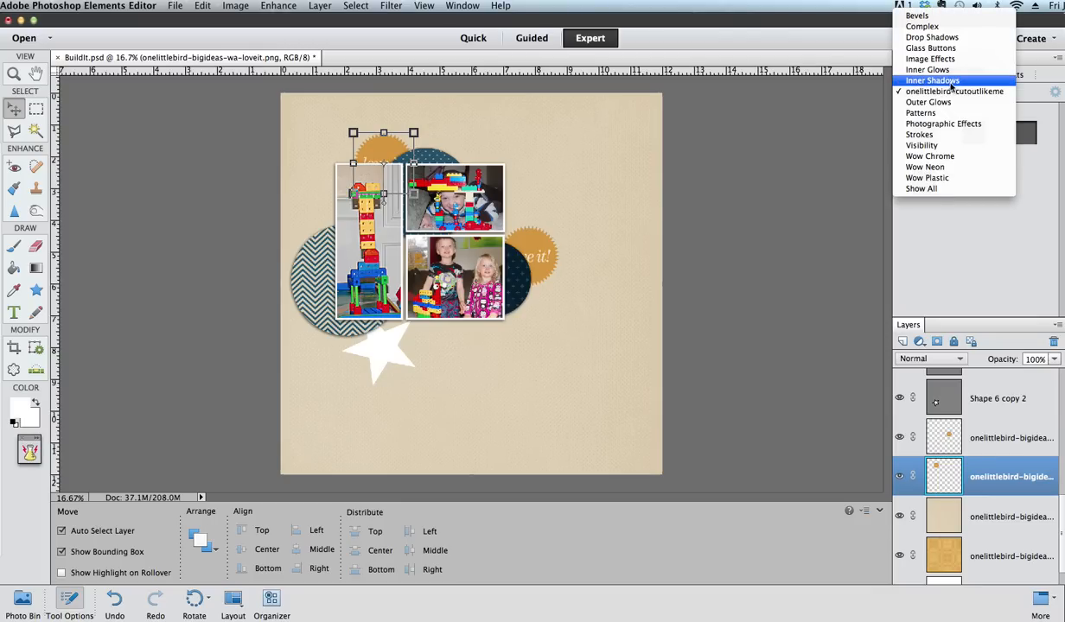
{"action": "left_click", "coordinate": [952, 82]}
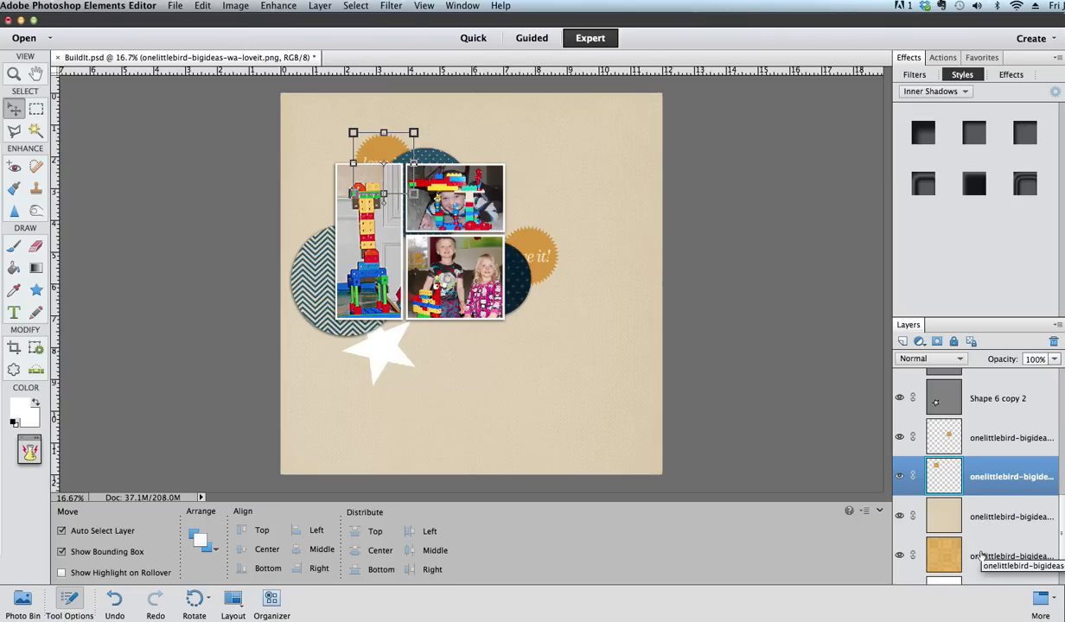
{"action": "left_click", "coordinate": [963, 92]}
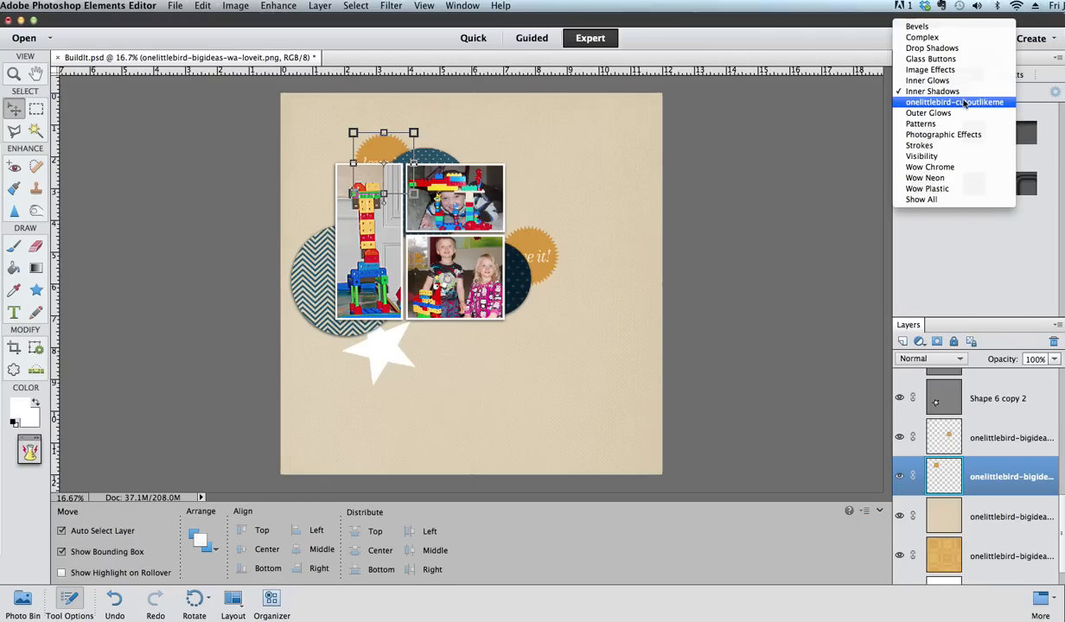
{"action": "left_click", "coordinate": [964, 104]}
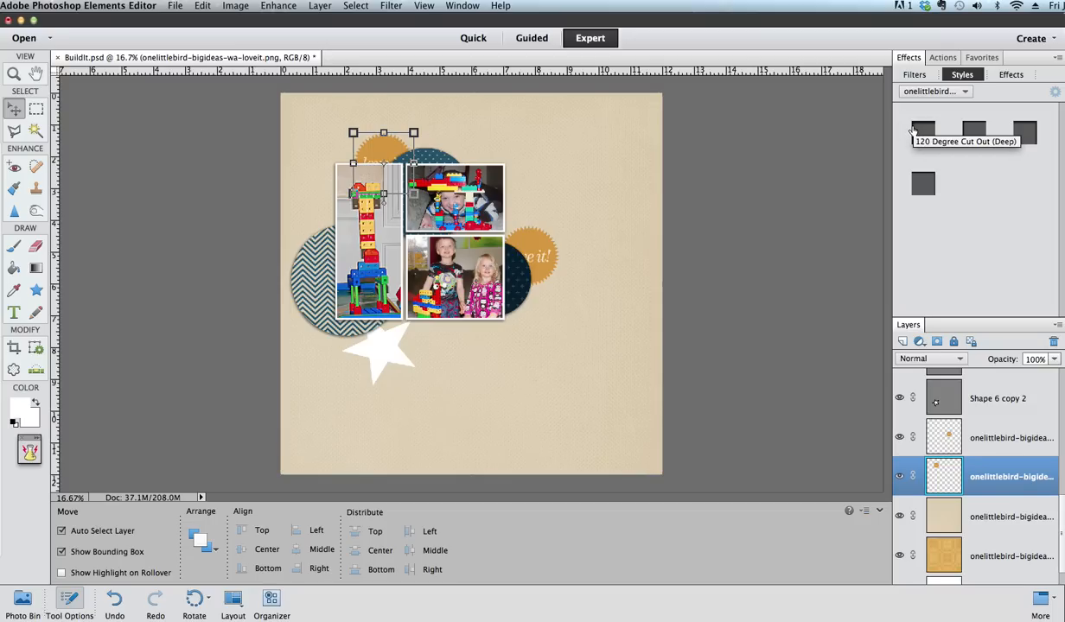
Apply the third onelittlebird-cutoutlikeme style to both orange "love it!" badges and the Shape 6 copy 2 star.
{"action": "left_click_drag", "start_coordinate": [922, 132], "coordinate": [933, 142]}
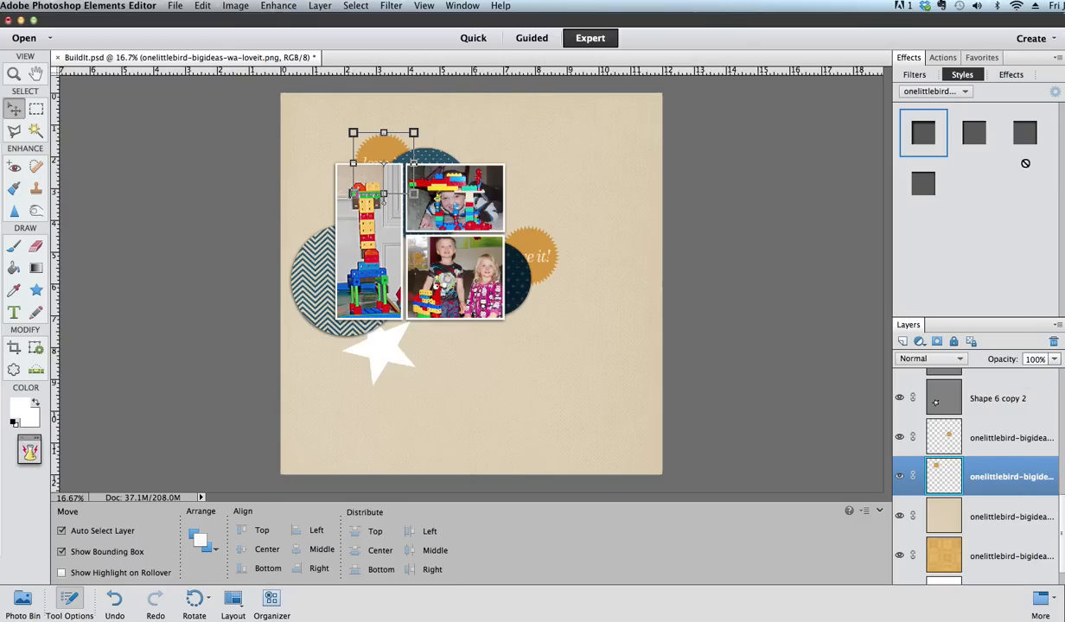
{"action": "left_click", "coordinate": [1026, 134]}
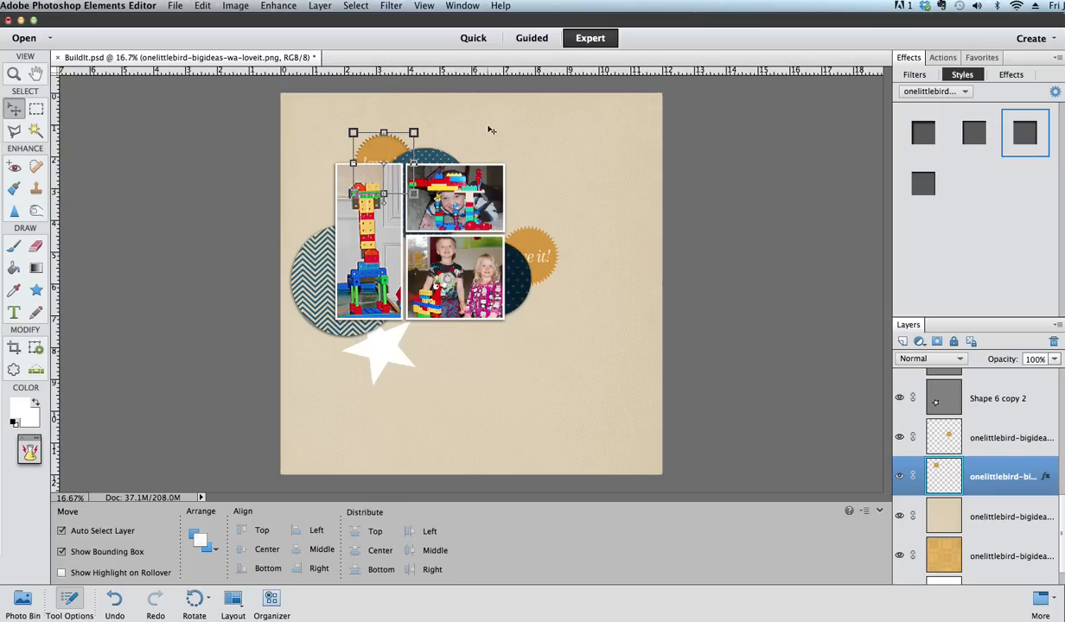
{"action": "left_click", "coordinate": [509, 235]}
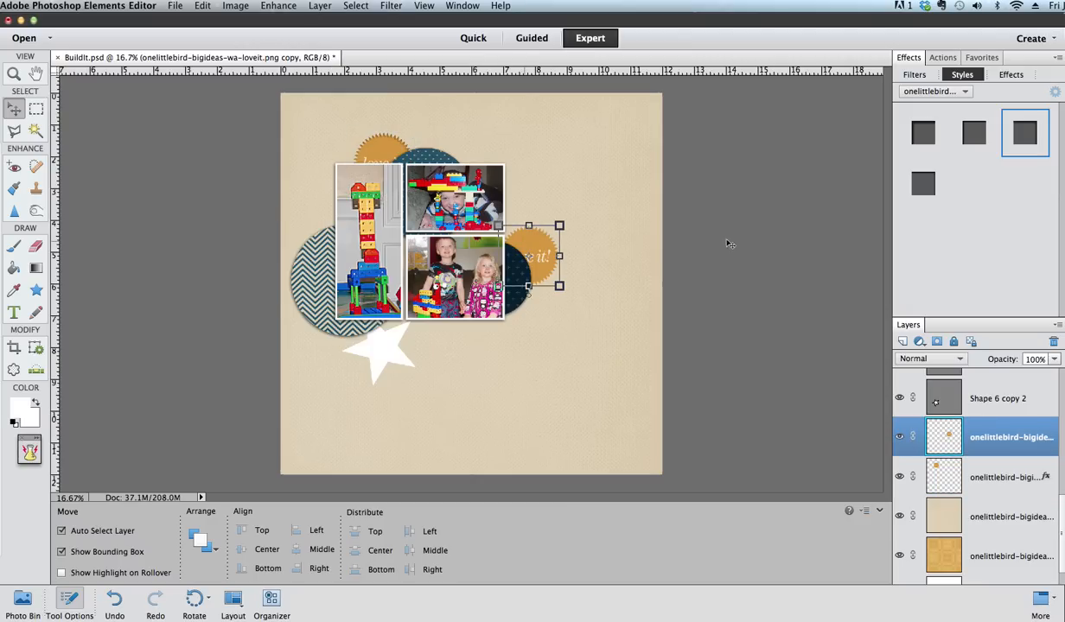
{"action": "left_click", "coordinate": [1003, 132]}
{"action": "left_click", "coordinate": [363, 334]}
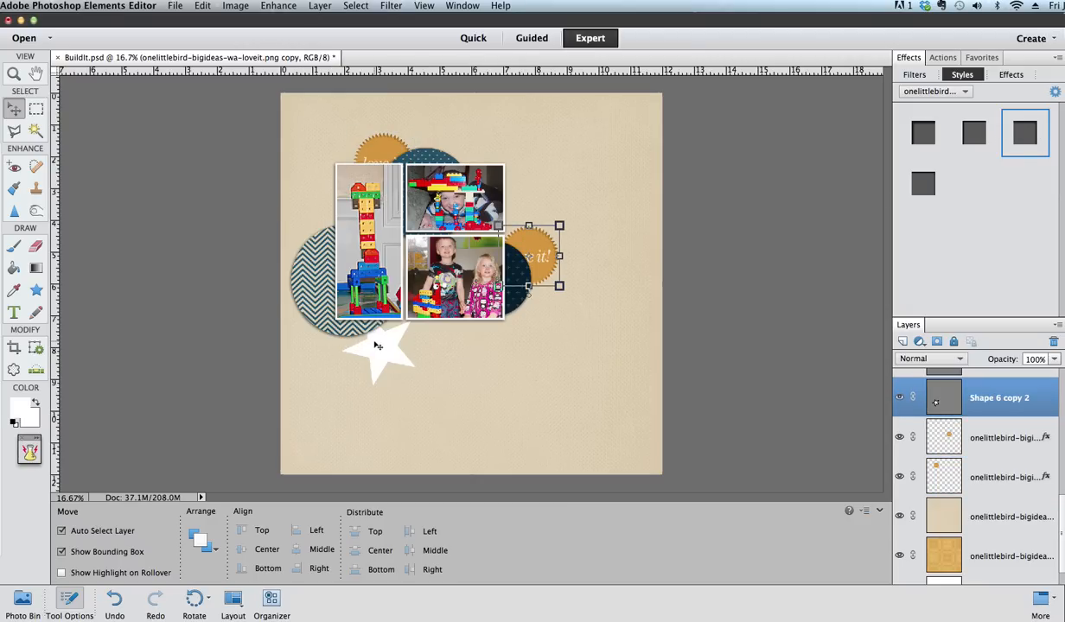
{"action": "left_click", "coordinate": [1029, 145]}
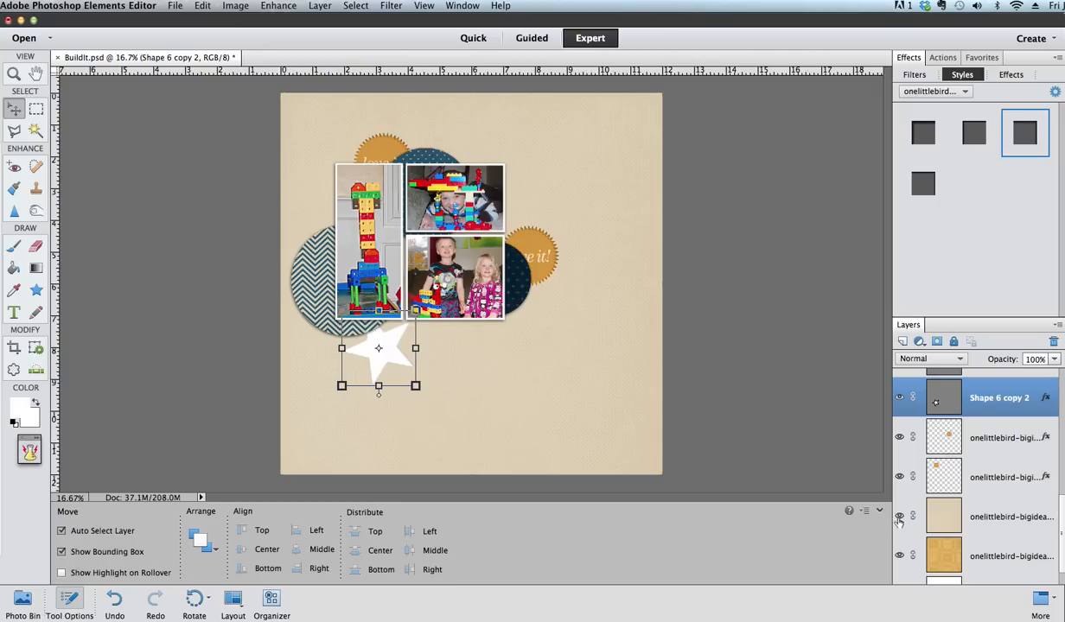
Move the onelittlebird-bigideas-paper16 layer directly above Shape 6 copy 2 and clip it to the star.
{"action": "left_click", "coordinate": [954, 556]}
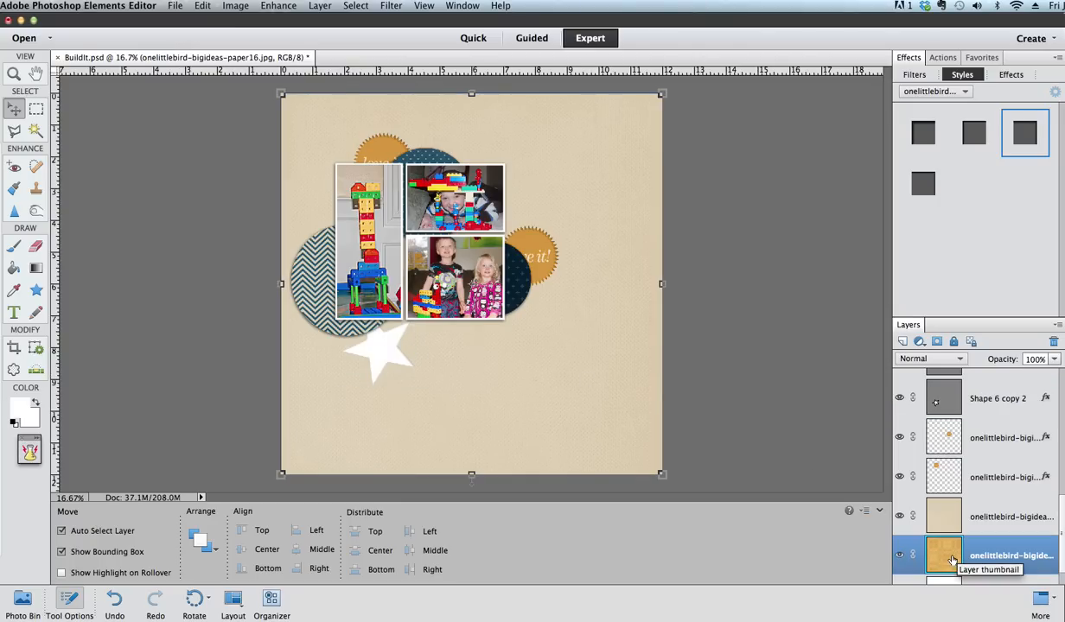
{"action": "left_click_drag", "start_coordinate": [954, 560], "coordinate": [956, 396]}
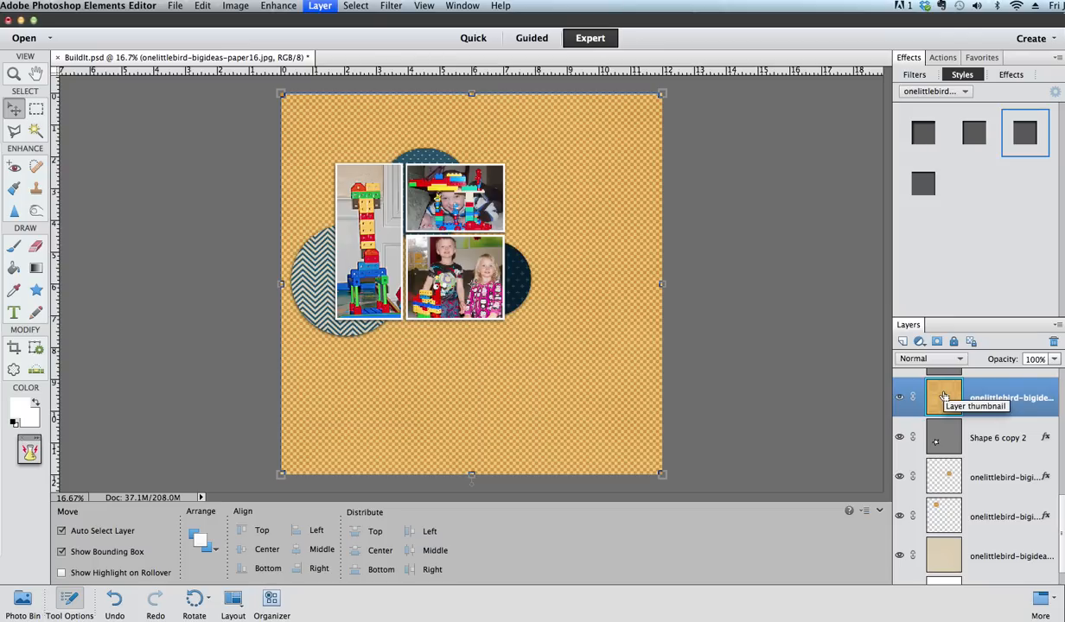
{"action": "key", "text": "super+g"}
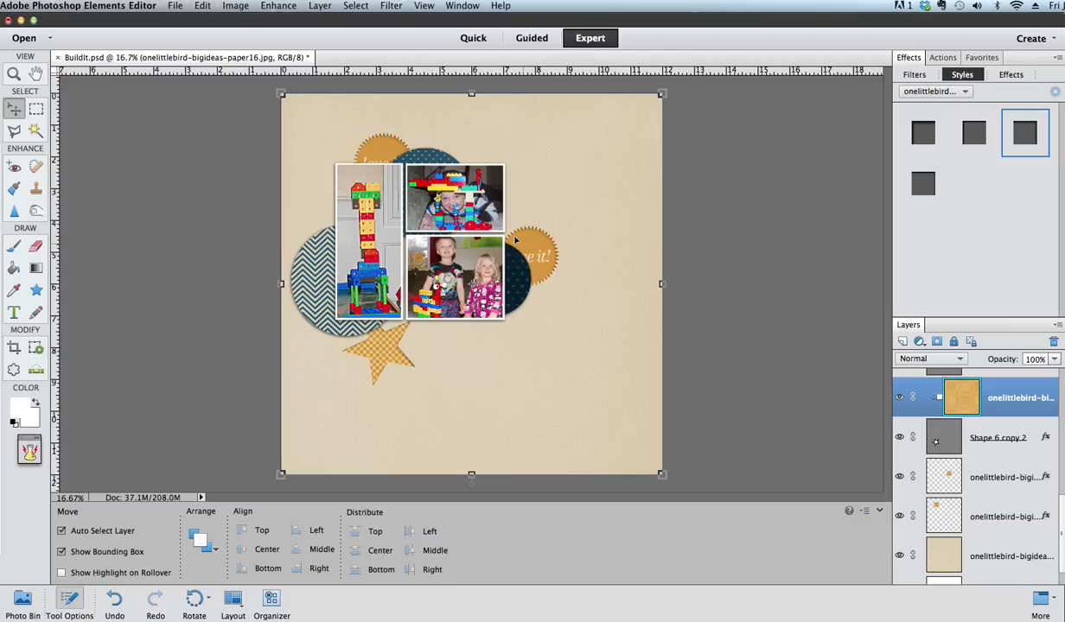
Duplicate the clipped onelittlebird-bigideas-paper16 layer twice, keeping the default copy names.
{"action": "left_click", "coordinate": [309, 8]}
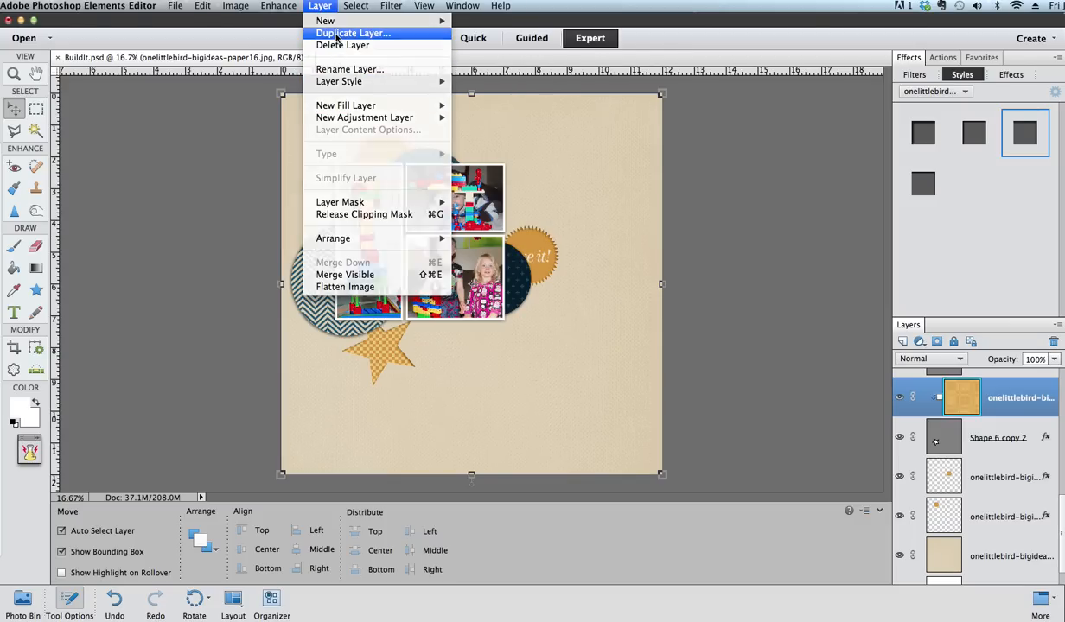
{"action": "left_click", "coordinate": [353, 33]}
{"action": "left_click", "coordinate": [682, 297]}
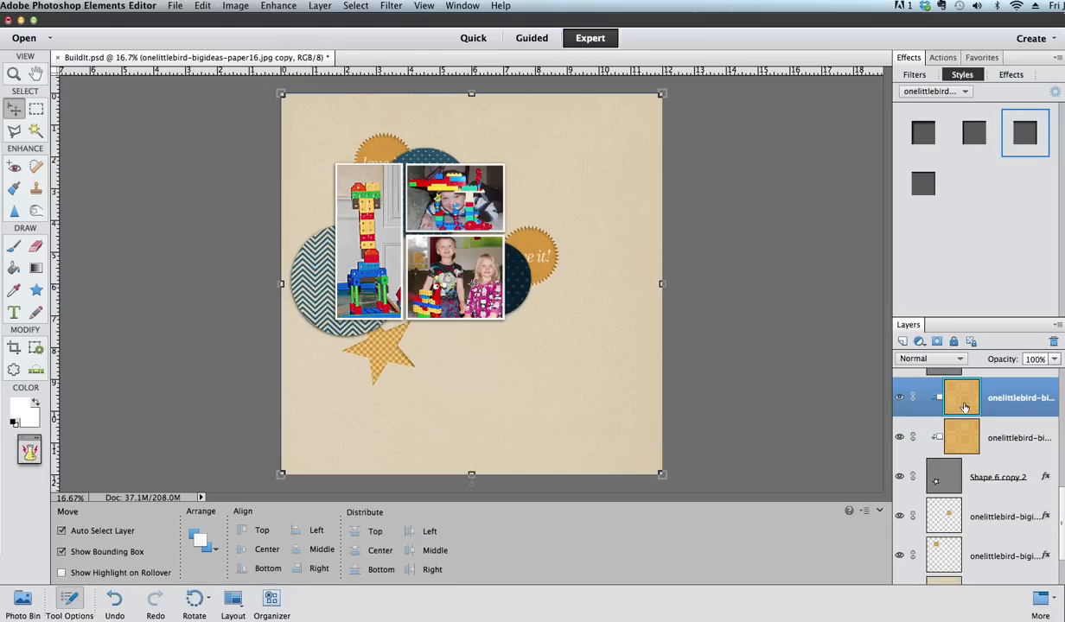
{"action": "left_click", "coordinate": [318, 7]}
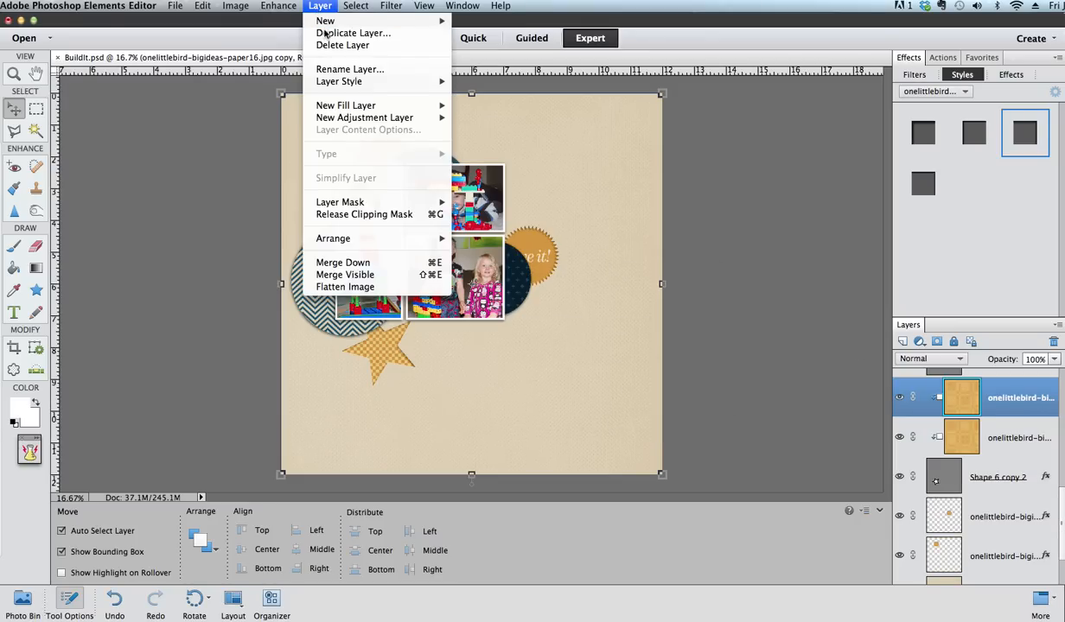
{"action": "left_click", "coordinate": [353, 32]}
{"action": "left_click", "coordinate": [679, 298]}
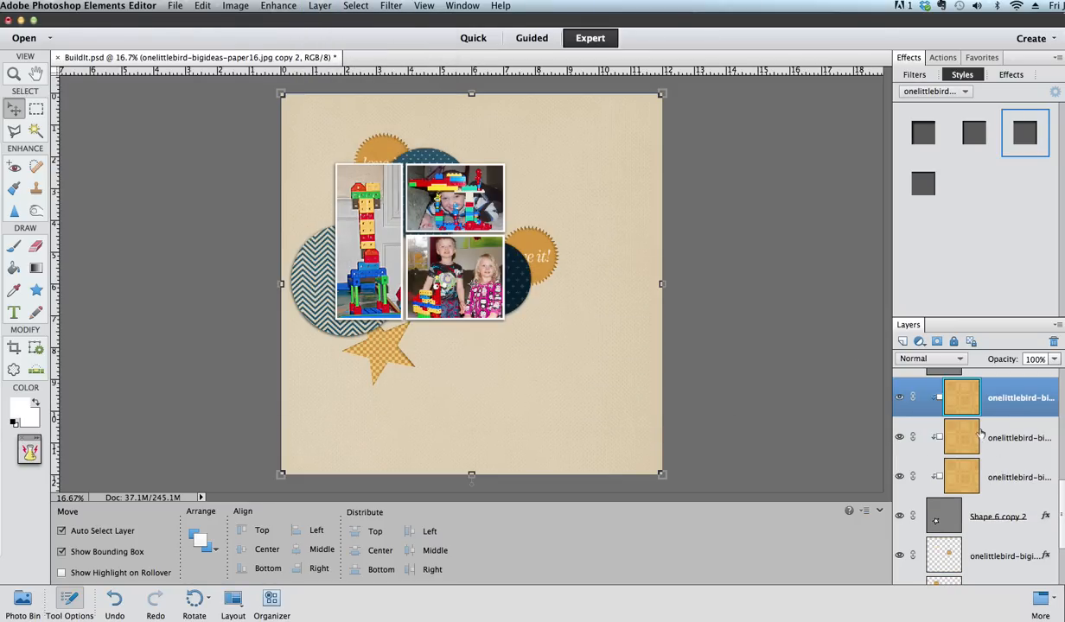
Place one paper16 layer above each of the two orange badge layers and clip it to that badge.
{"action": "scroll", "coordinate": [968, 441], "scroll_direction": "up", "scroll_amount": 2}
{"action": "scroll", "coordinate": [979, 439], "scroll_direction": "up", "scroll_amount": 1}
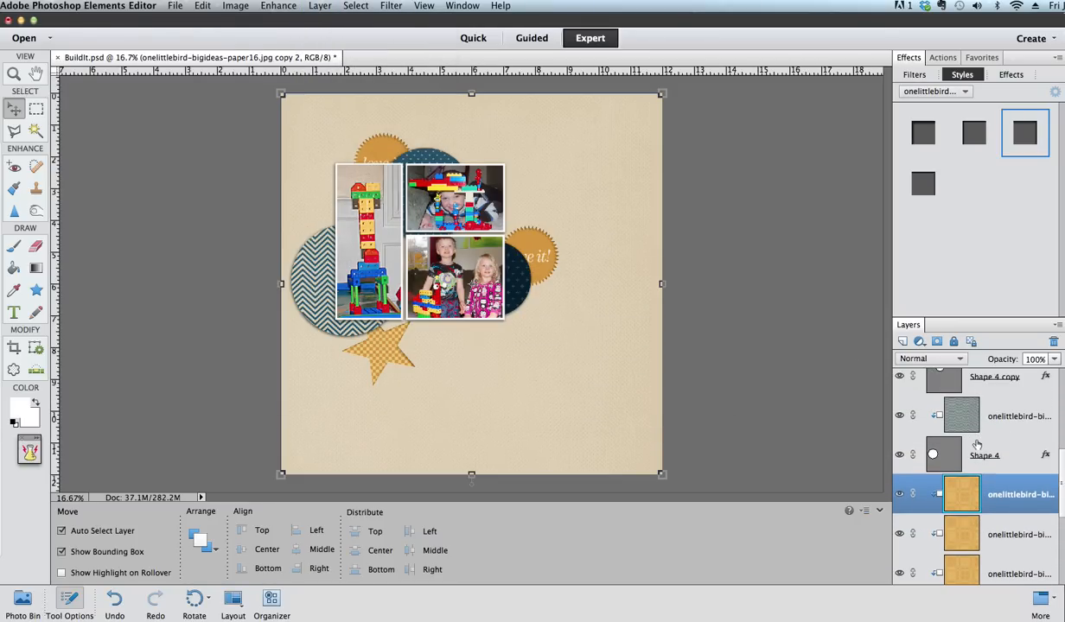
{"action": "scroll", "coordinate": [976, 443], "scroll_direction": "down", "scroll_amount": 2}
{"action": "scroll", "coordinate": [977, 446], "scroll_direction": "down", "scroll_amount": 2}
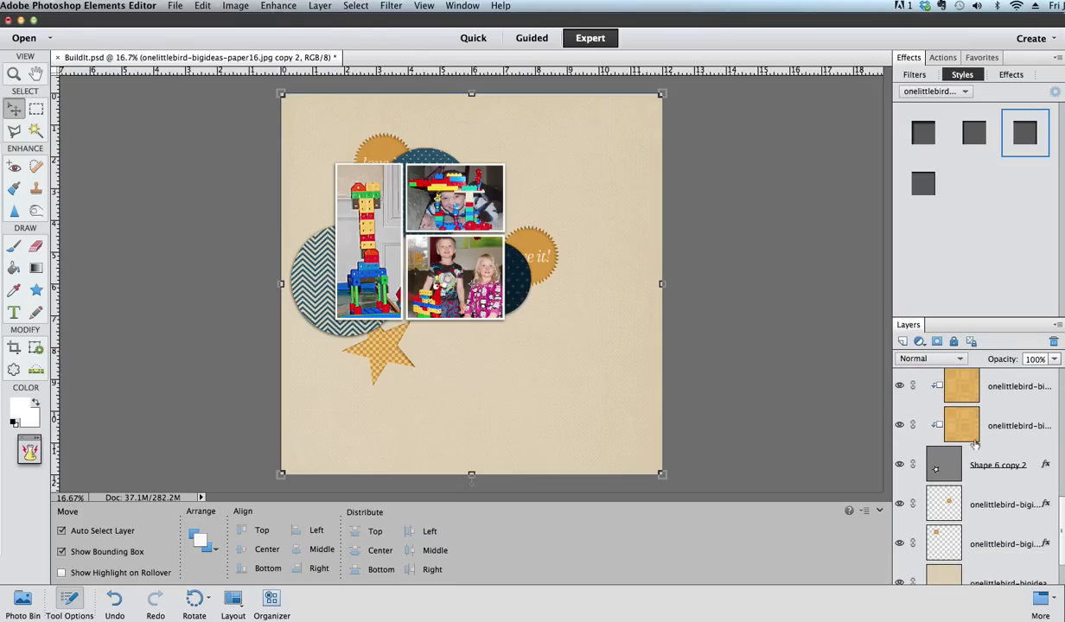
{"action": "left_click_drag", "start_coordinate": [968, 438], "coordinate": [942, 481]}
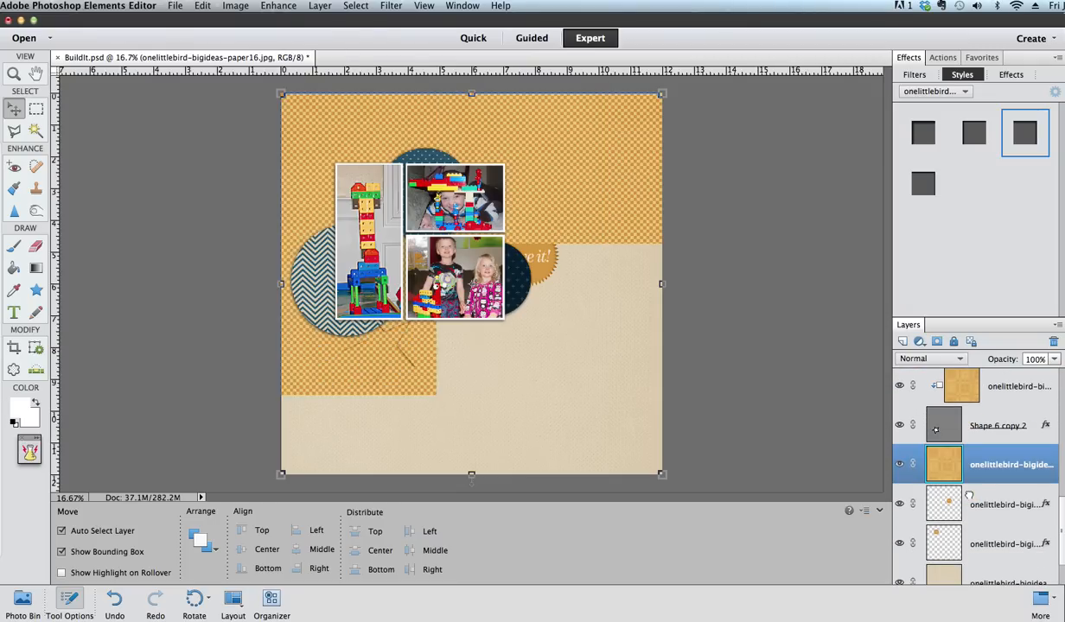
{"action": "key", "text": "super+g"}
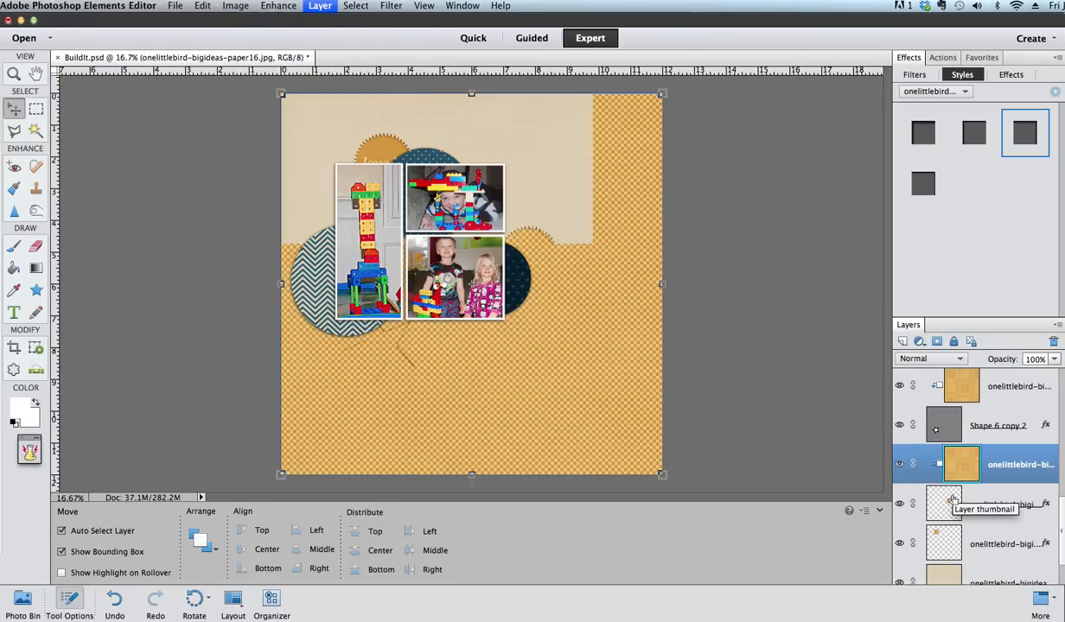
{"action": "left_click_drag", "start_coordinate": [962, 517], "coordinate": [951, 543]}
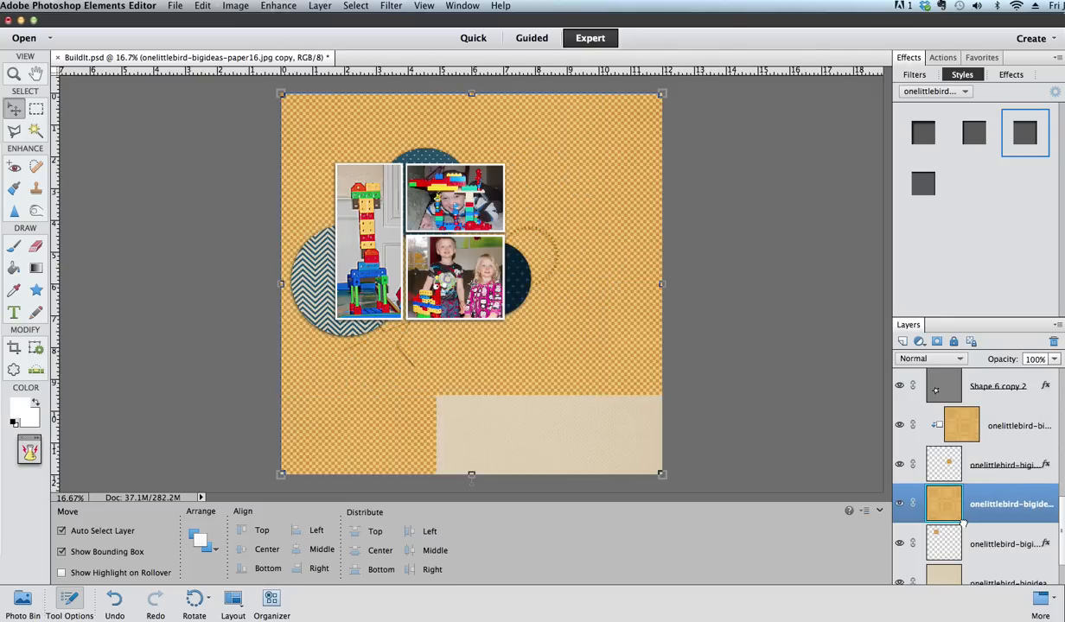
{"action": "key", "text": "super+g"}
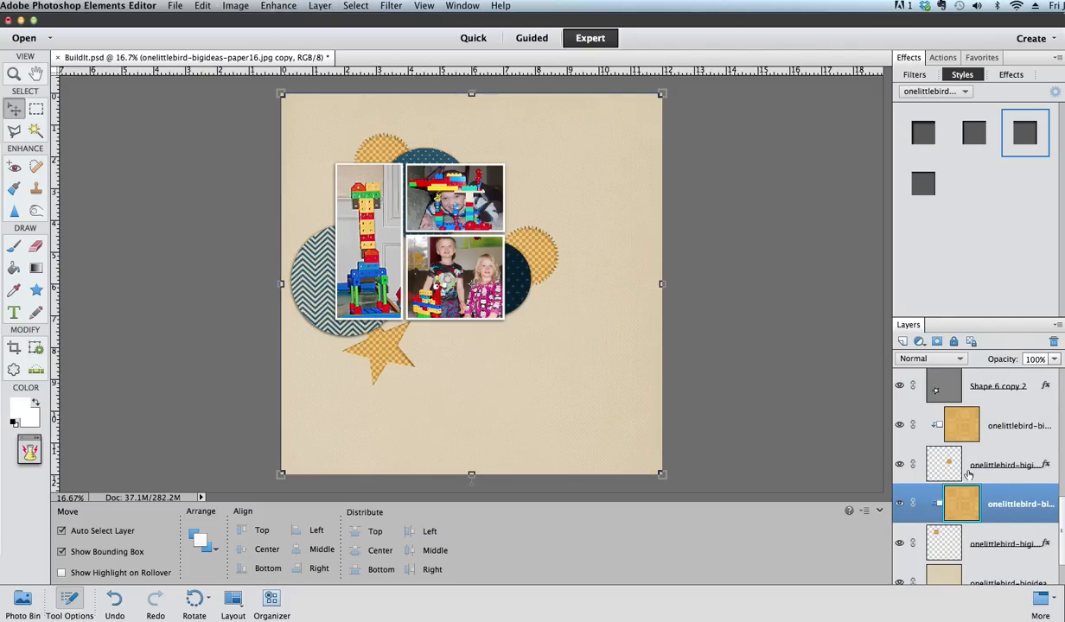
{"action": "scroll", "coordinate": [977, 452], "scroll_direction": "up", "scroll_amount": 1}
{"action": "scroll", "coordinate": [976, 450], "scroll_direction": "up", "scroll_amount": 2}
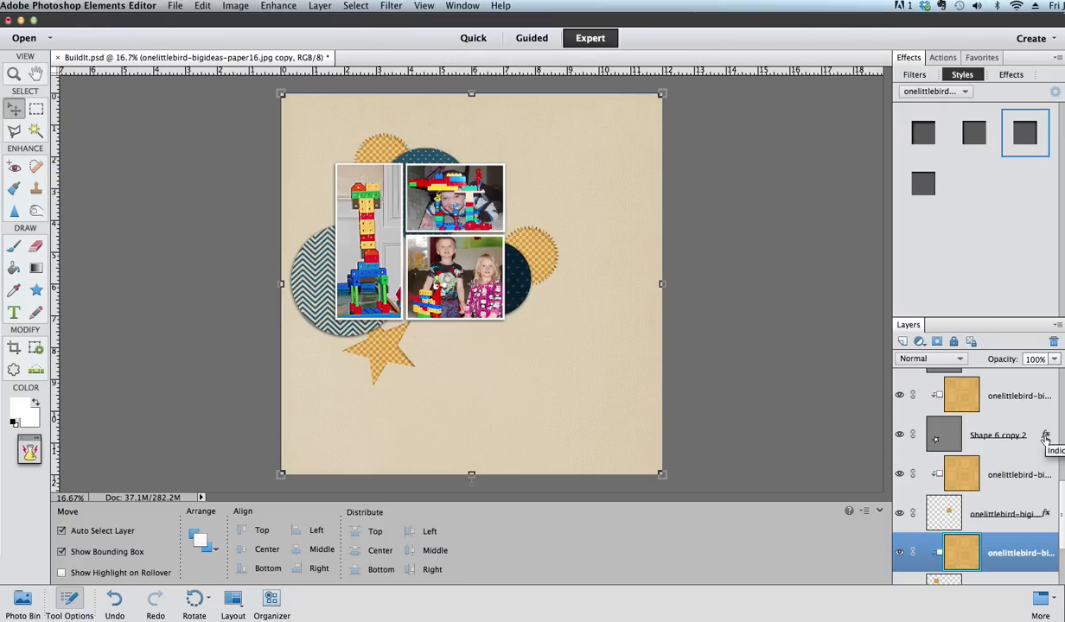
{"action": "scroll", "coordinate": [1020, 527], "scroll_direction": "down", "scroll_amount": 2}
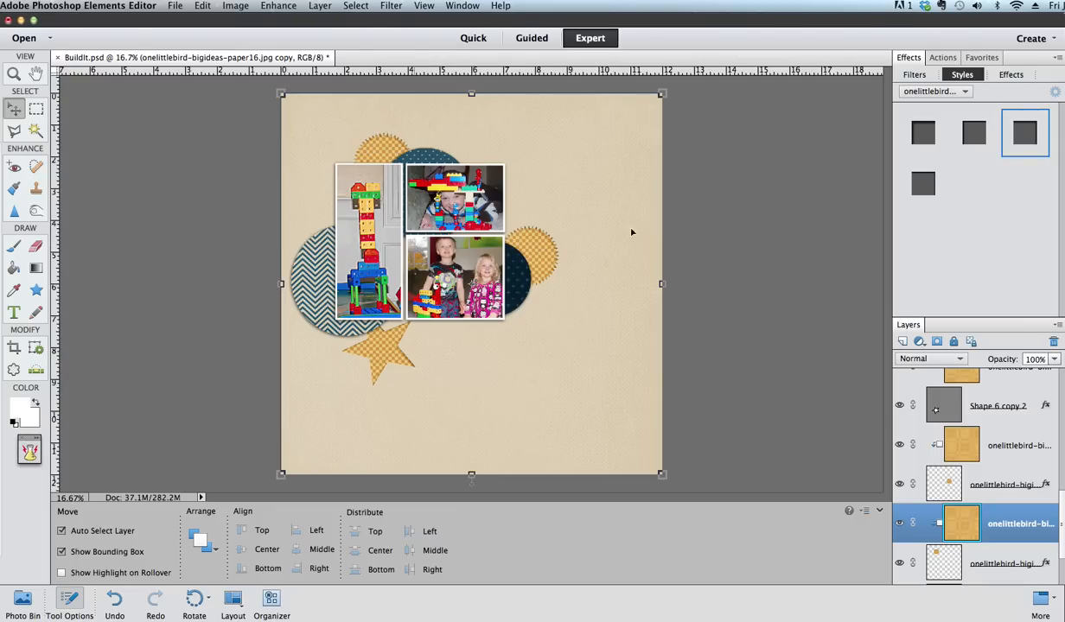
Try to move the orange badge beside the photos by shifting its clipped paper16 layer, and undo the move.
{"action": "left_click", "coordinate": [534, 253]}
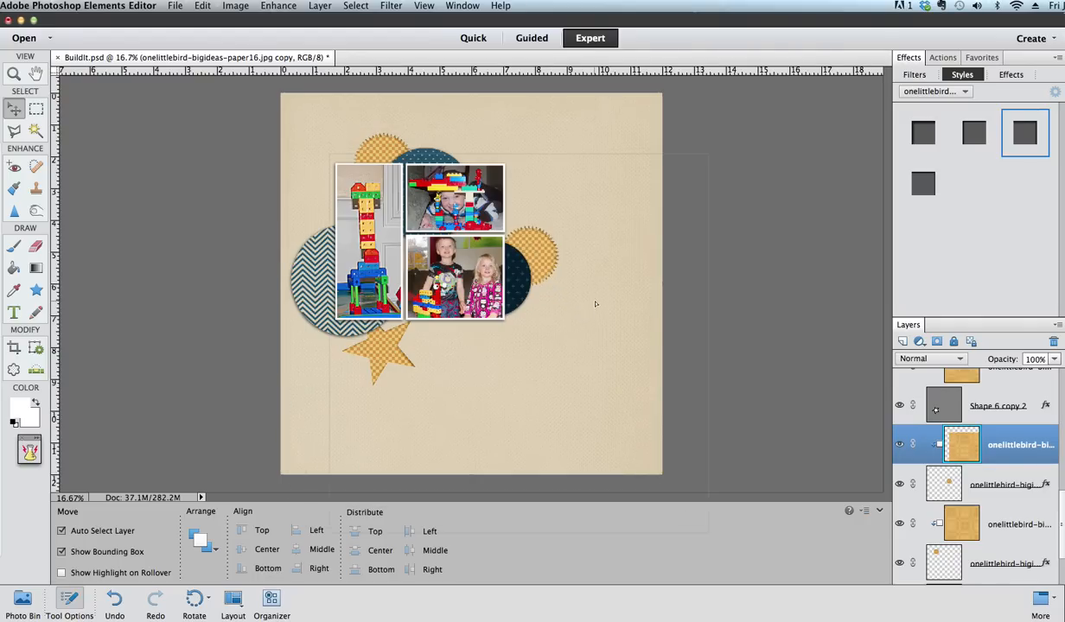
{"action": "left_click_drag", "start_coordinate": [596, 304], "coordinate": [595, 295]}
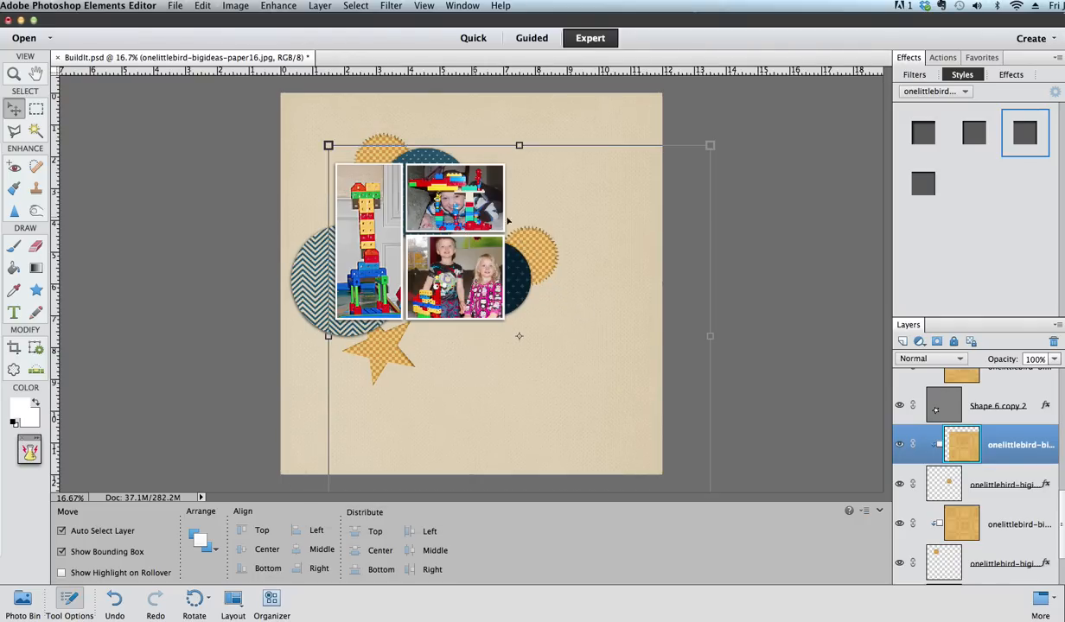
{"action": "left_click", "coordinate": [201, 6]}
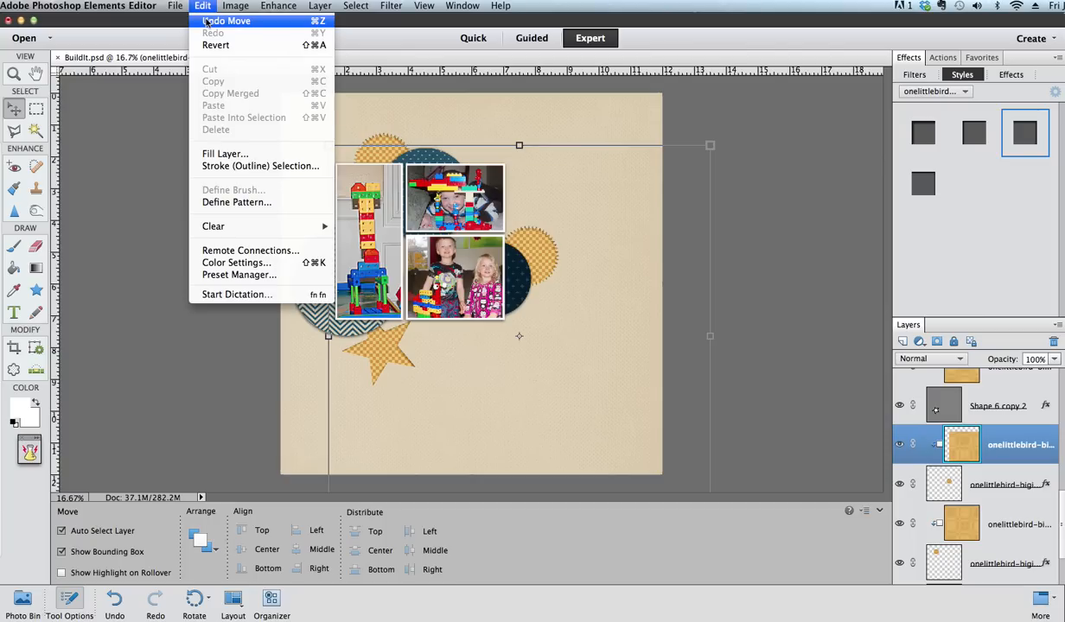
{"action": "left_click", "coordinate": [226, 21]}
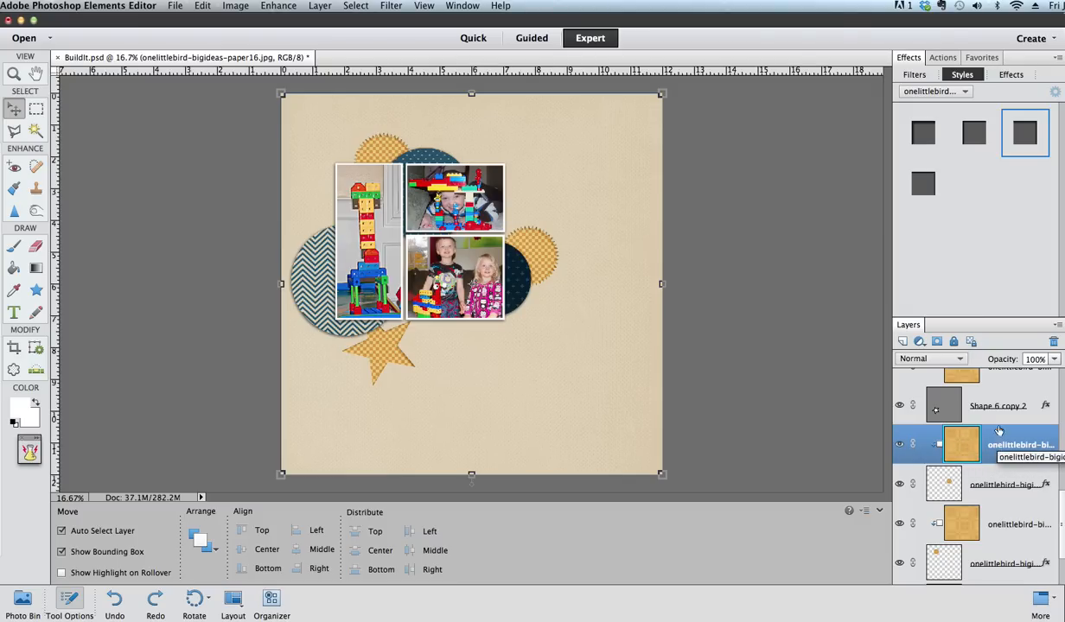
{"action": "left_click", "coordinate": [1043, 409]}
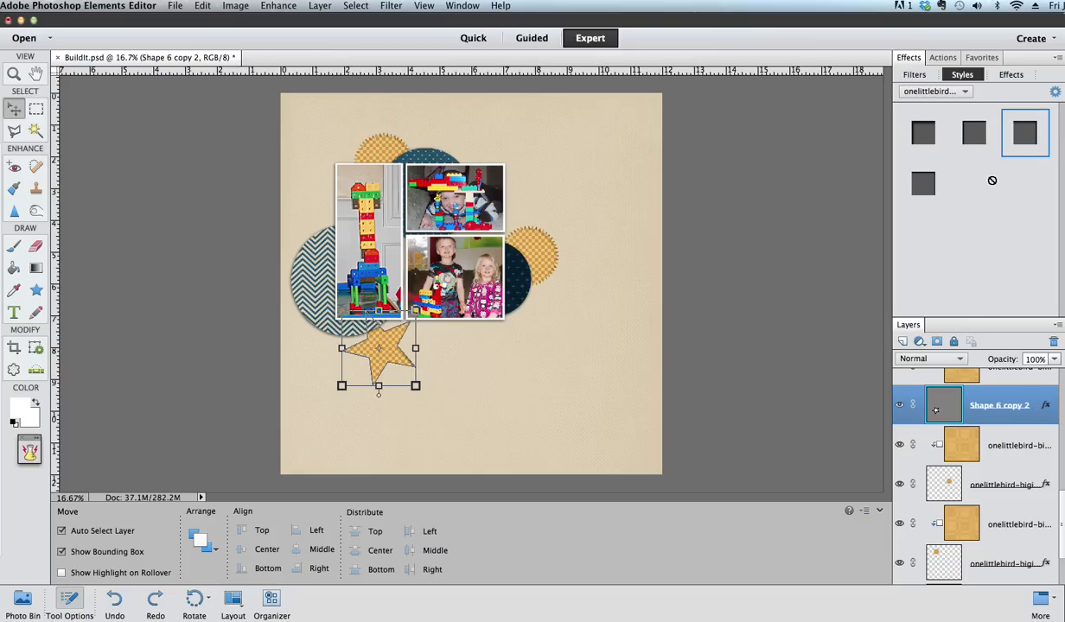
{"action": "left_click", "coordinate": [1027, 148]}
{"action": "scroll", "coordinate": [986, 415], "scroll_direction": "up", "scroll_amount": 2}
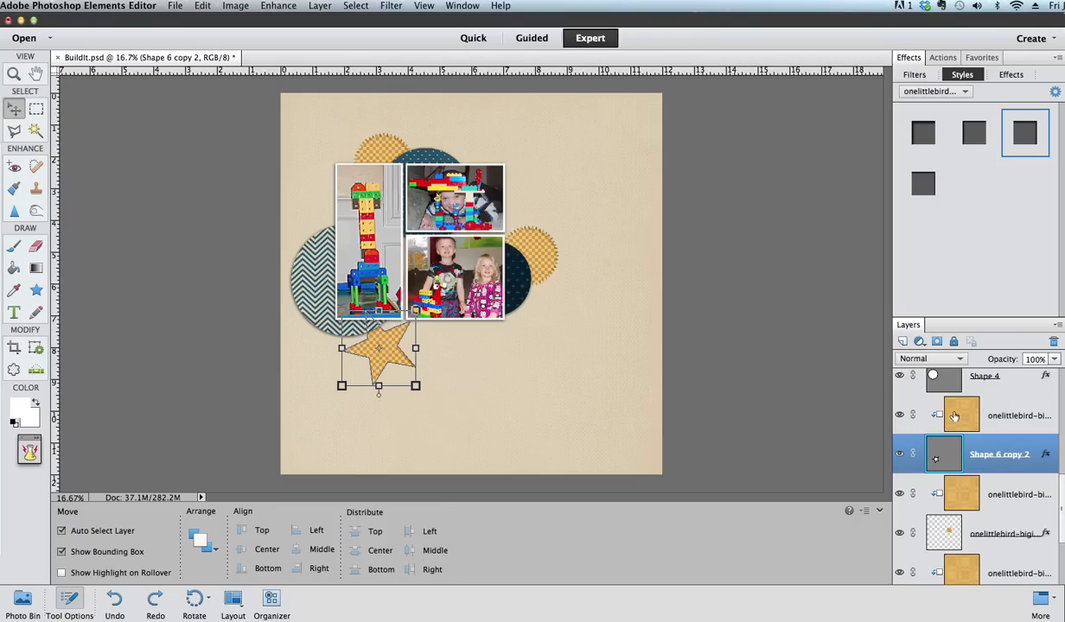
{"action": "scroll", "coordinate": [959, 479], "scroll_direction": "down", "scroll_amount": 1}
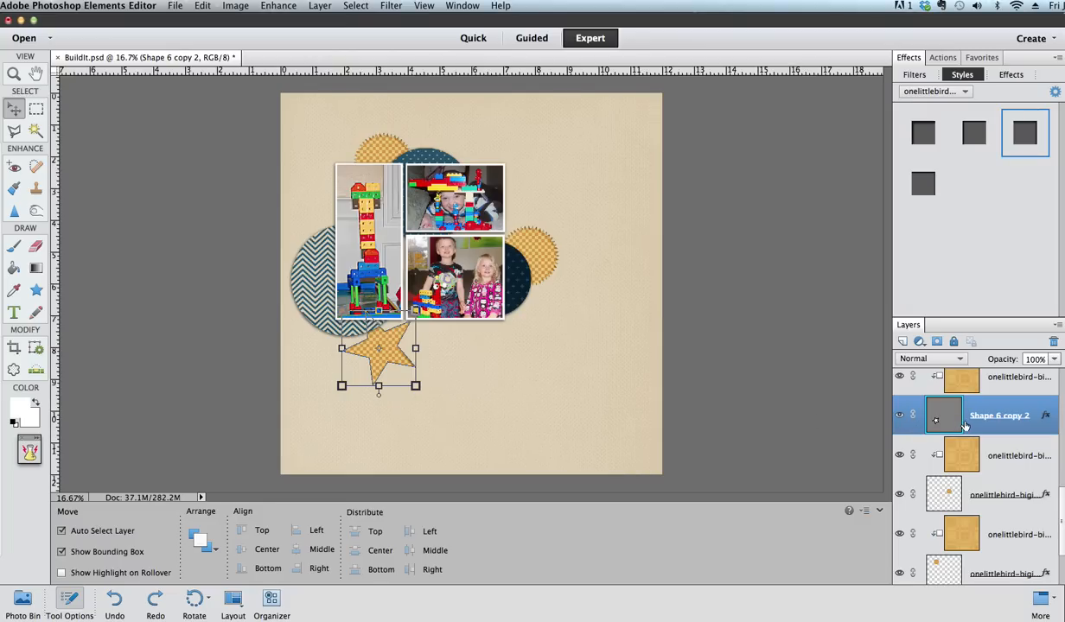
Try to shift the star downward directly on the page, and undo the move.
{"action": "left_click", "coordinate": [392, 355]}
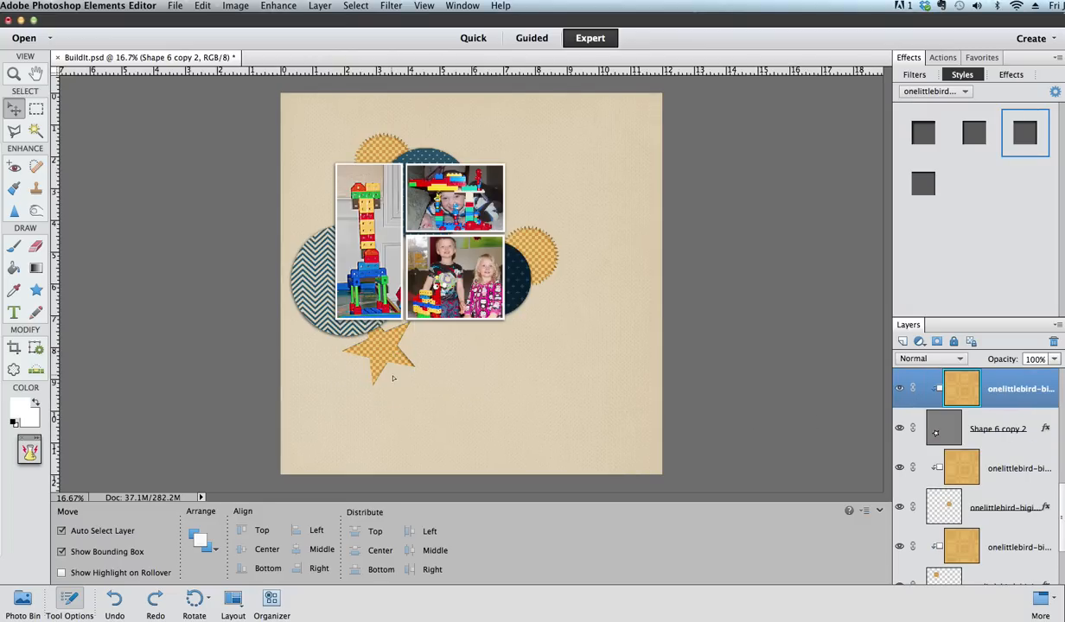
{"action": "left_click", "coordinate": [199, 7]}
{"action": "left_click", "coordinate": [204, 20]}
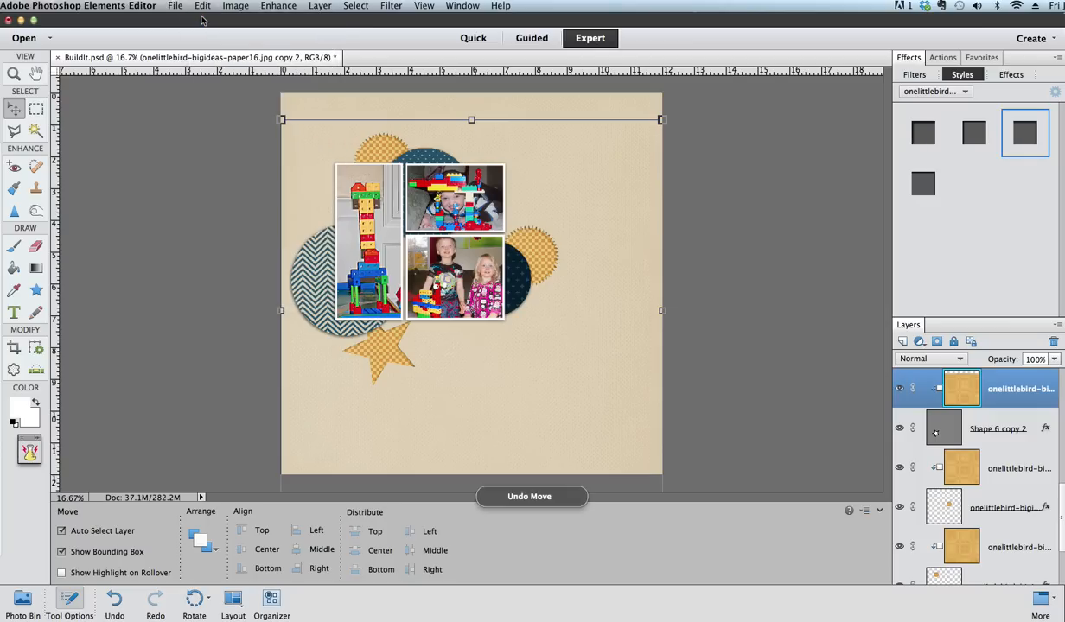
Move the Shape 6 copy 2 star down and slightly right so it sits clear of the photos and circle.
{"action": "left_click", "coordinate": [989, 432]}
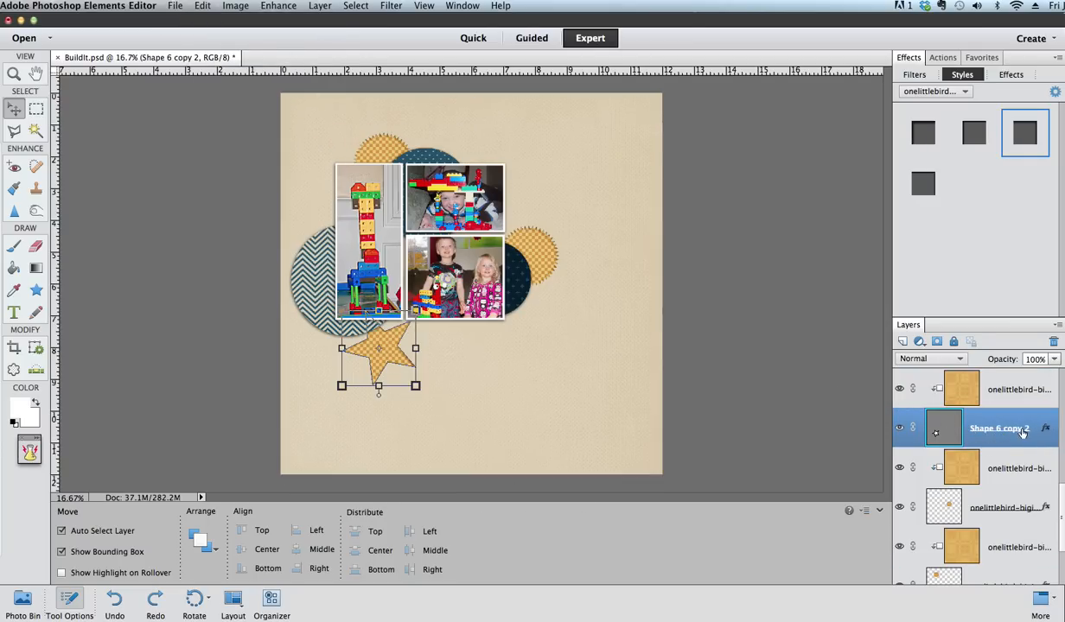
{"action": "left_click", "coordinate": [415, 386]}
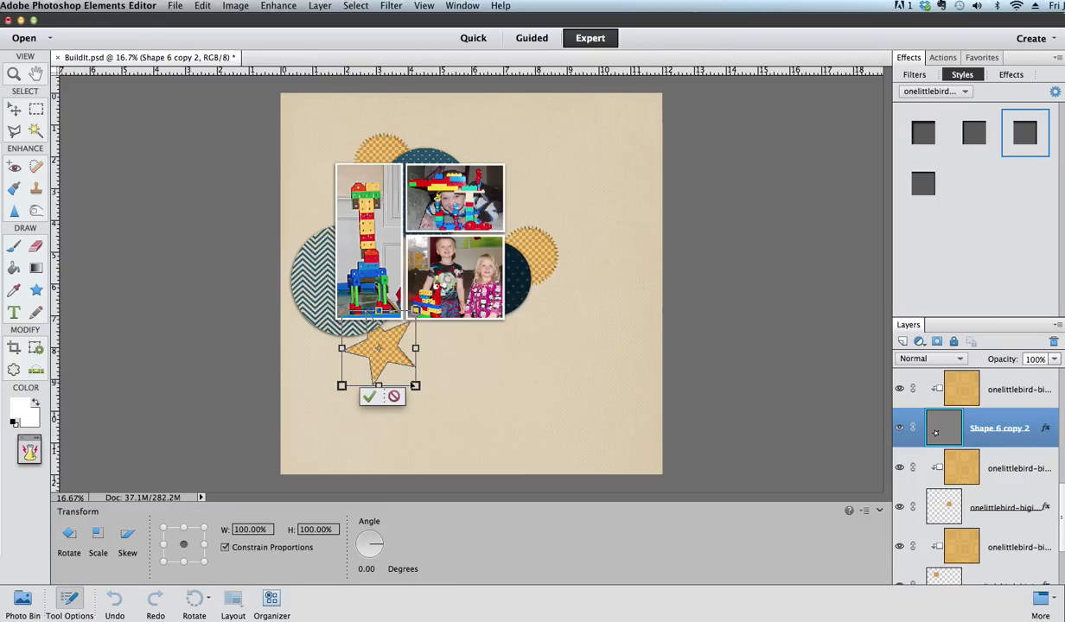
{"action": "left_click_drag", "start_coordinate": [378, 349], "coordinate": [404, 398]}
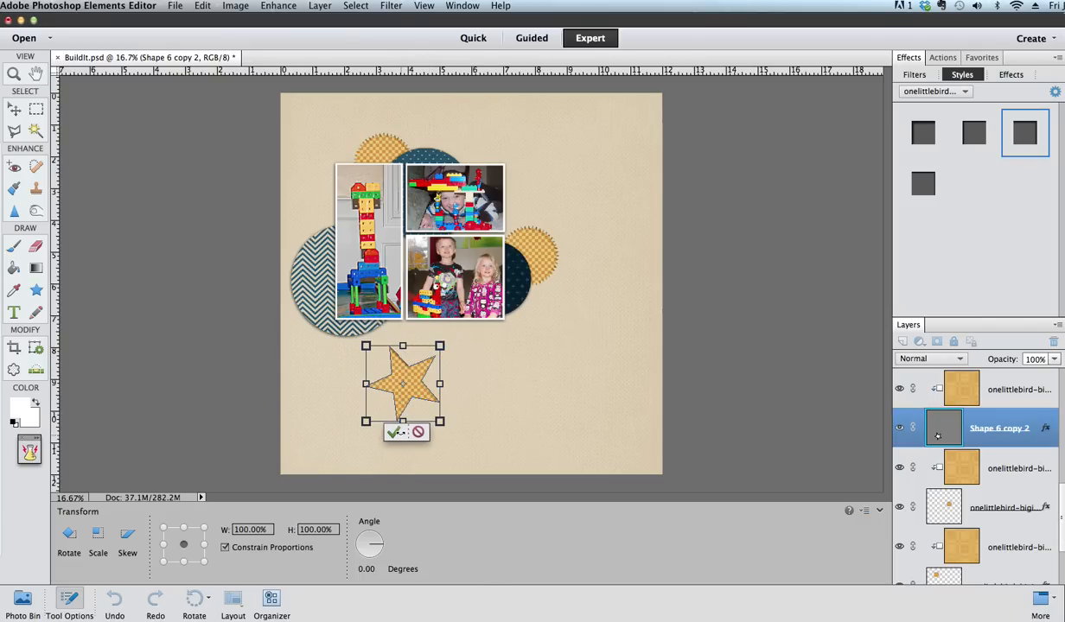
{"action": "left_click", "coordinate": [394, 432]}
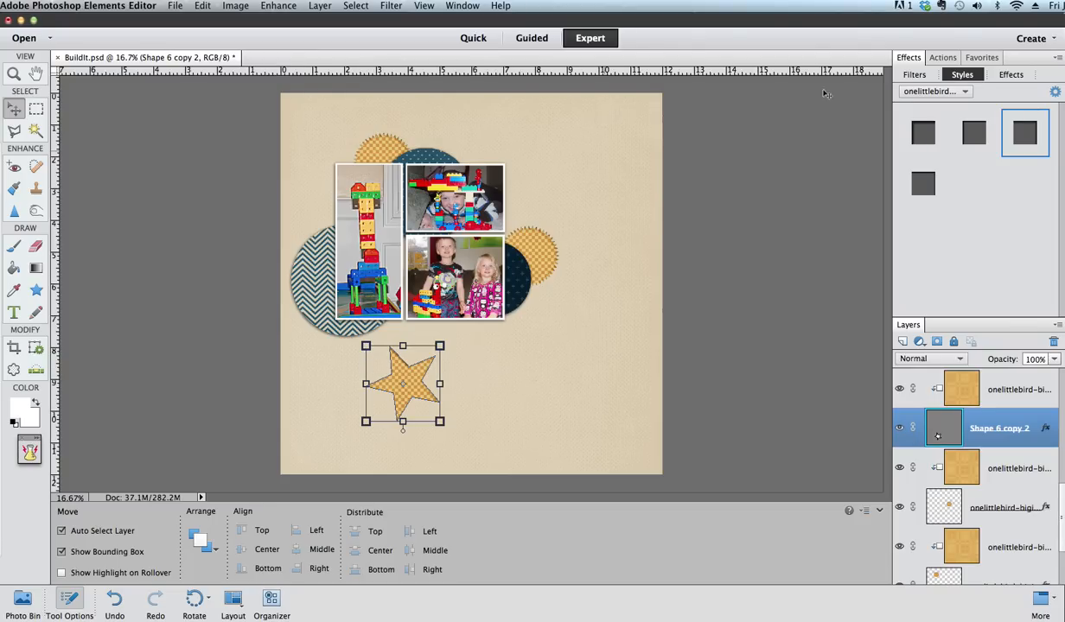
{"action": "left_click", "coordinate": [910, 92]}
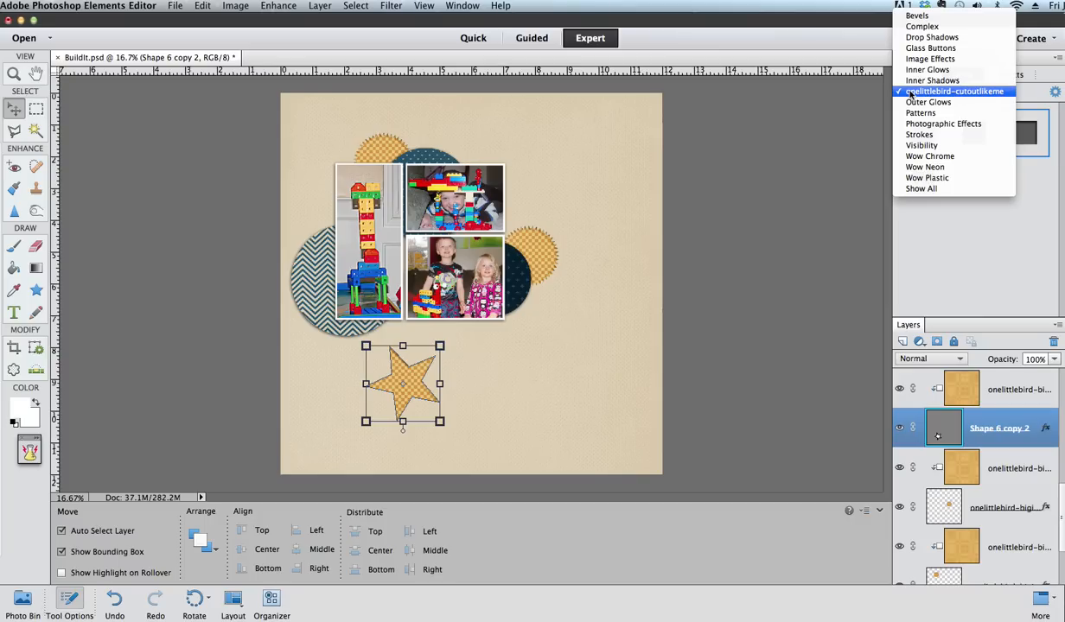
{"action": "left_click", "coordinate": [911, 92]}
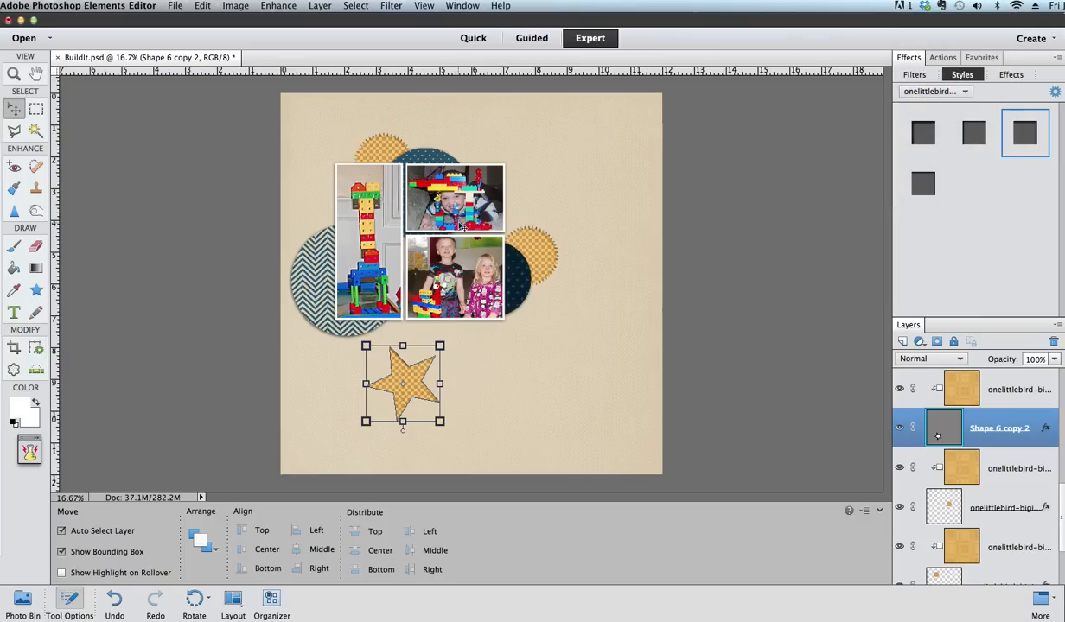